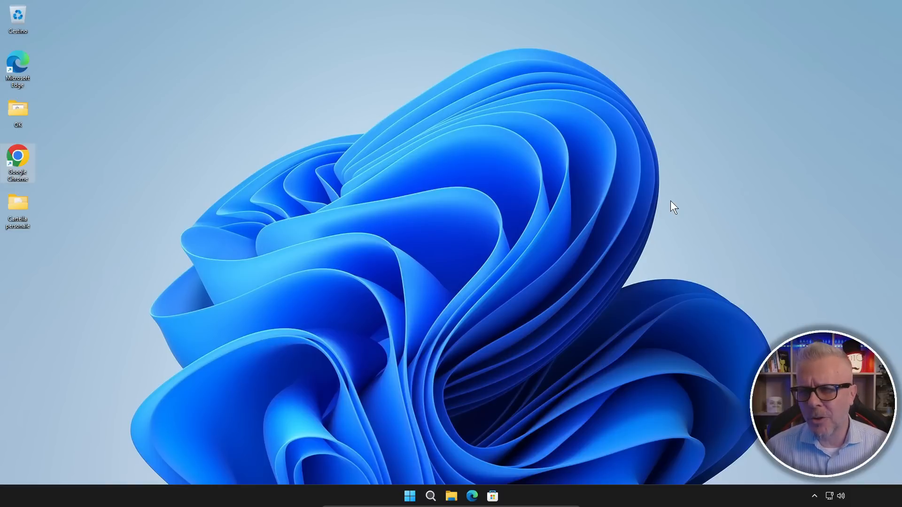
# - Open Google Chrome, search Google for "gentiluomo digitale" and open the "Gentiluomo Digitale: Home" result
pyautogui.doubleClick(17, 156)
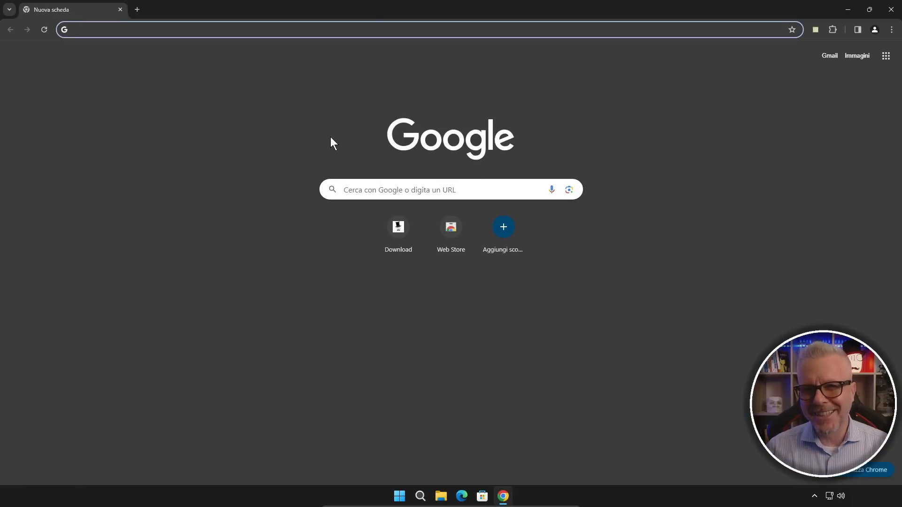
pyautogui.click(358, 190)
pyautogui.write('gentiluomo digitale')
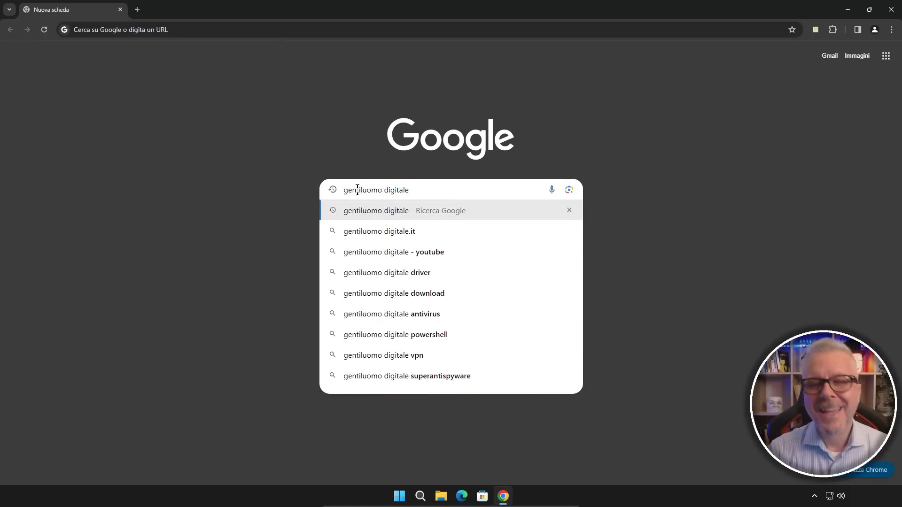
pyautogui.press('Return')
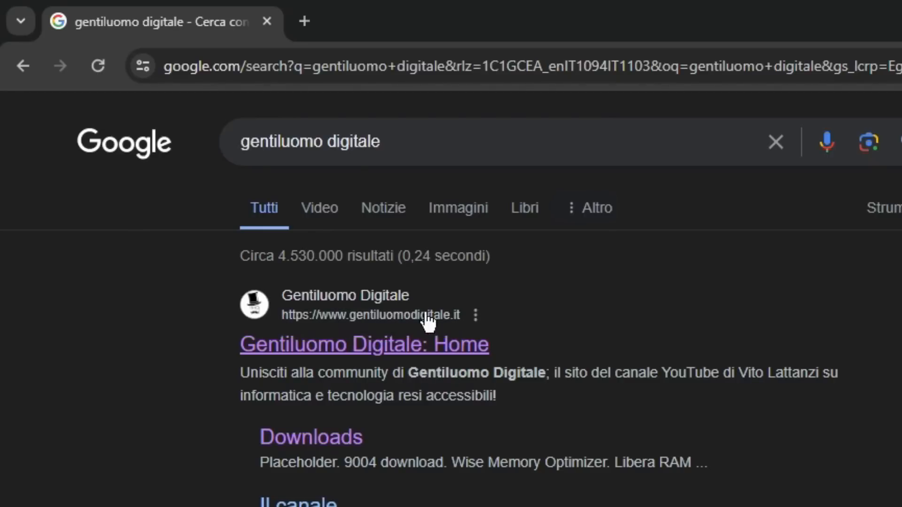
pyautogui.click(393, 363)
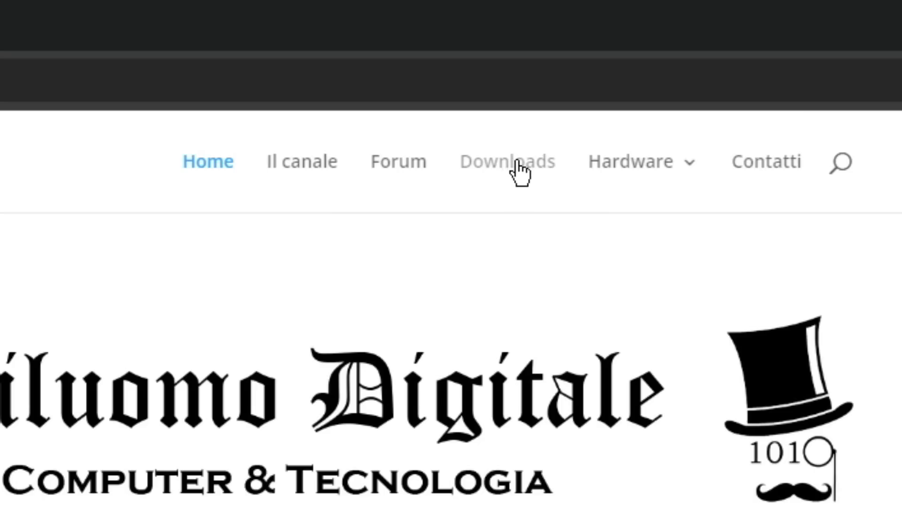
# - Download Atlas.zip from the Atlas OS entry on the site's Downloads page
pyautogui.click(516, 162)
pyautogui.scroll(-4, 575, 104)
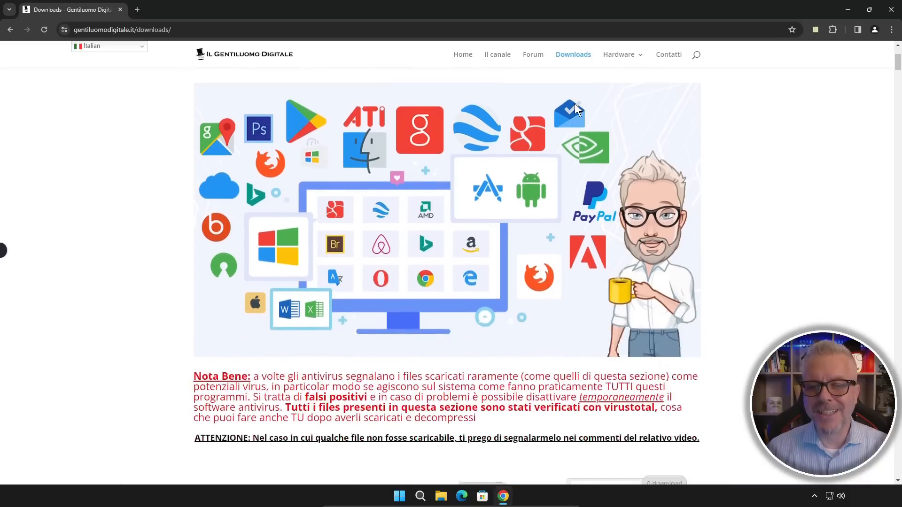
pyautogui.scroll(-6, 574, 103)
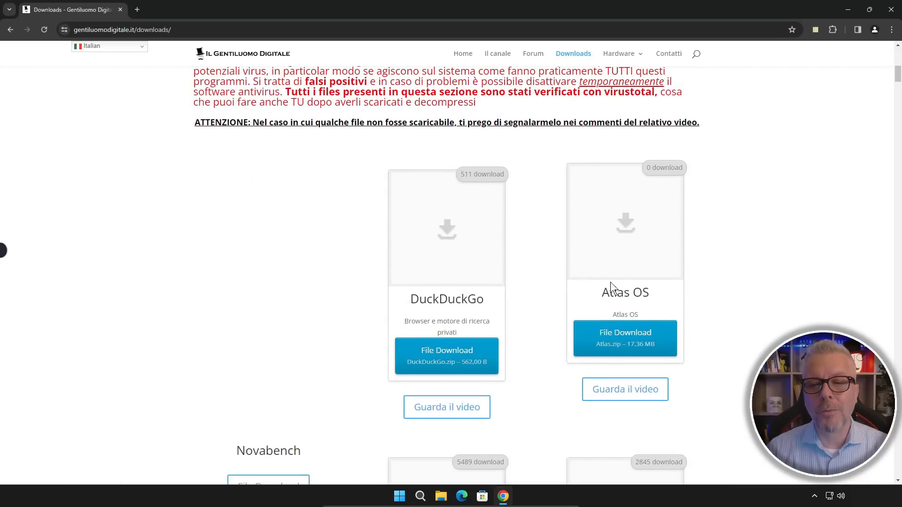
pyautogui.moveTo(602, 294); pyautogui.dragTo(652, 294)
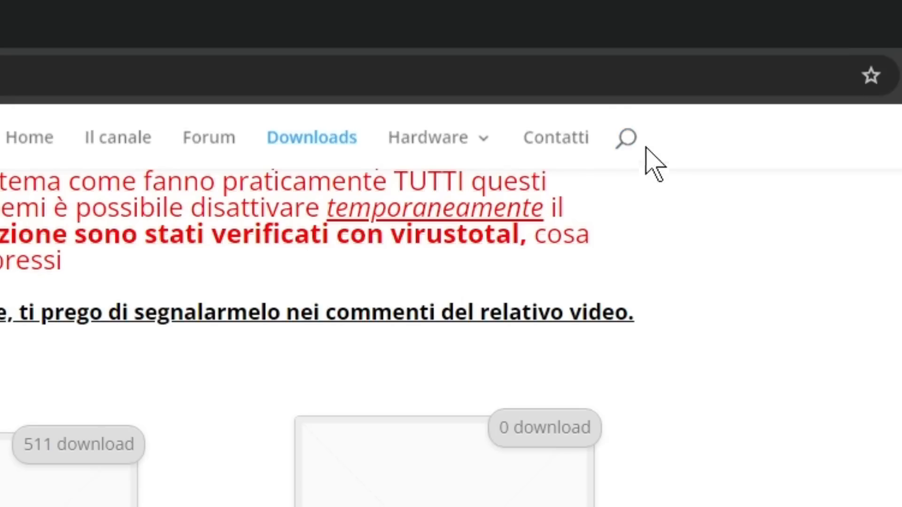
pyautogui.click(696, 54)
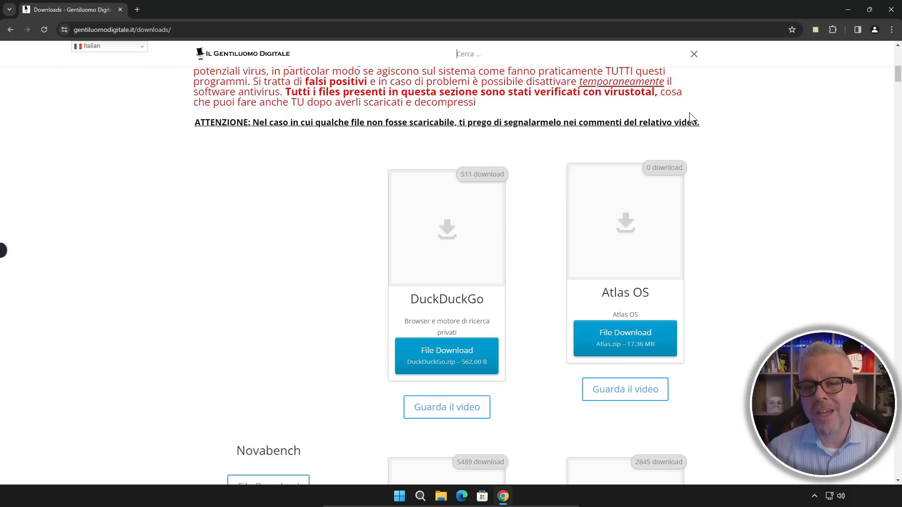
pyautogui.click(625, 340)
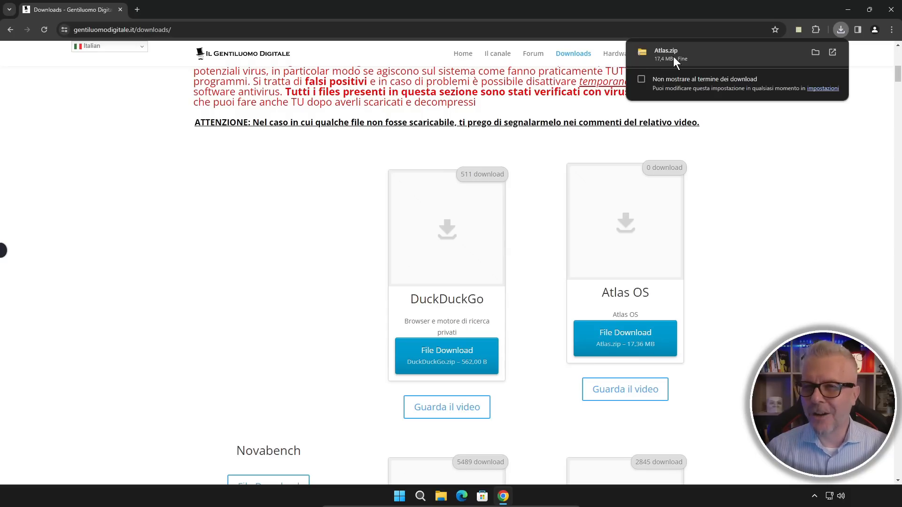
# - Open the downloaded Atlas.zip and copy its Atlas folder to the desktop, closing the browser and archive windows
pyautogui.click(673, 55)
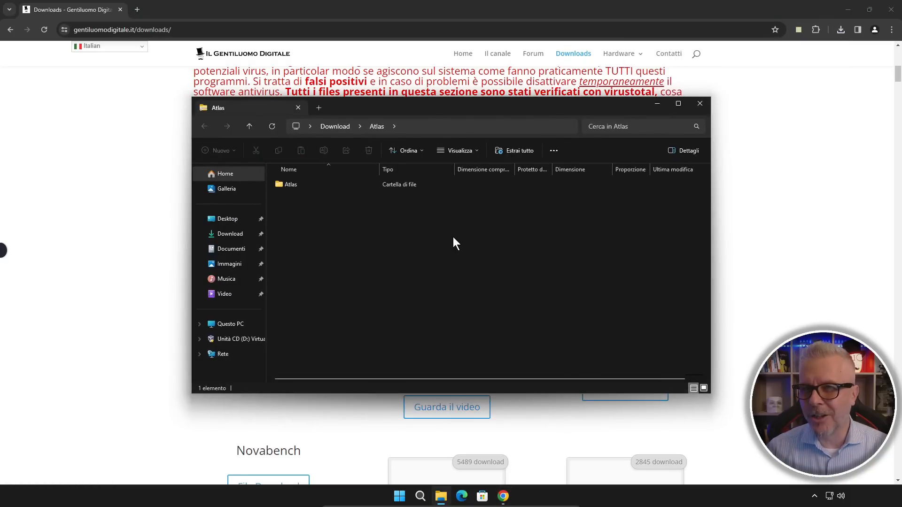
pyautogui.click(891, 10)
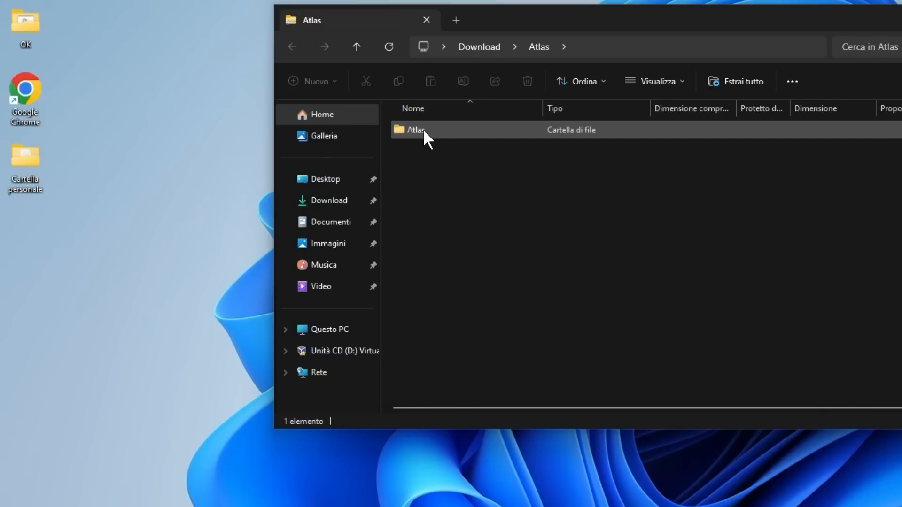
pyautogui.moveTo(423, 128); pyautogui.dragTo(36, 268)
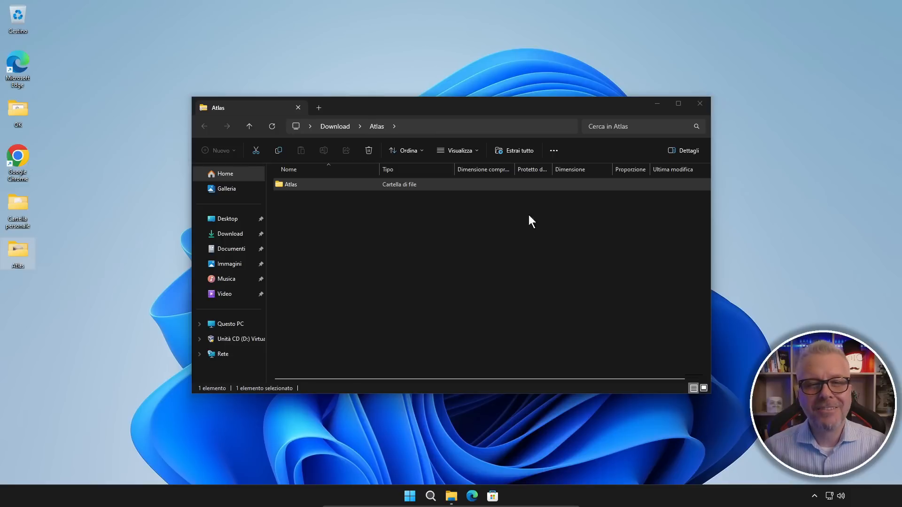
pyautogui.click(701, 103)
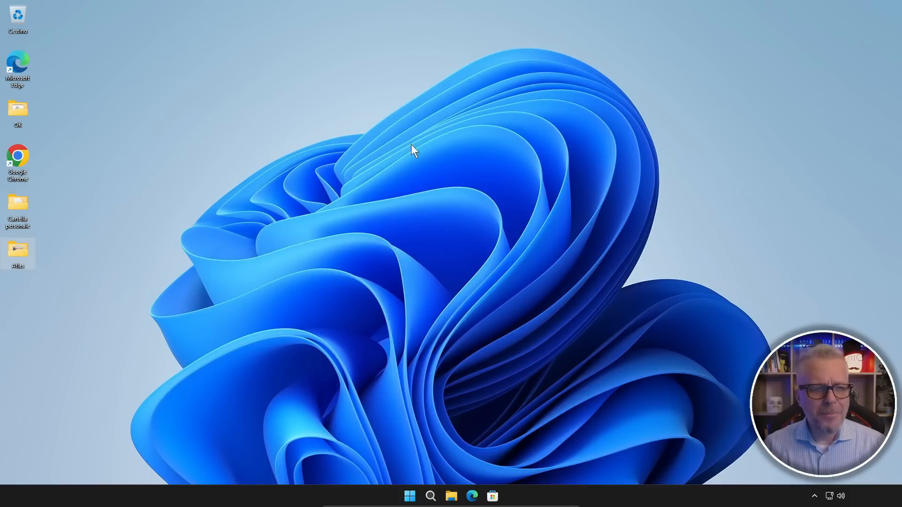
# - Merge the Disable Automatic Driver Installation file from the desktop Atlas folder into the registry, accepting the security warnings
pyautogui.doubleClick(21, 253)
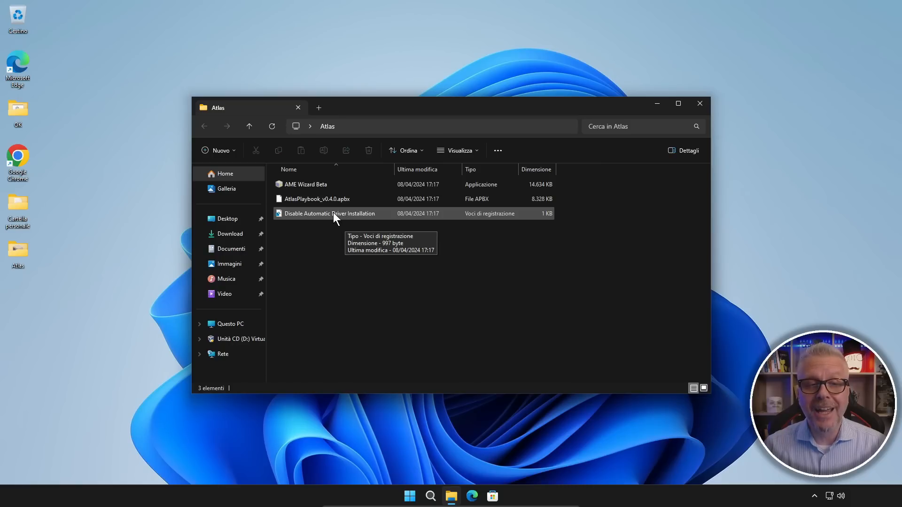
pyautogui.doubleClick(333, 212)
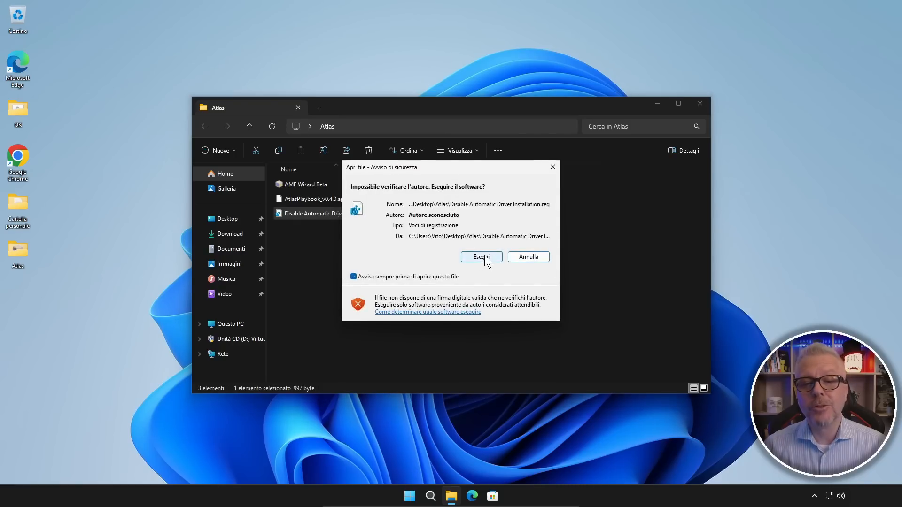
pyautogui.click(481, 256)
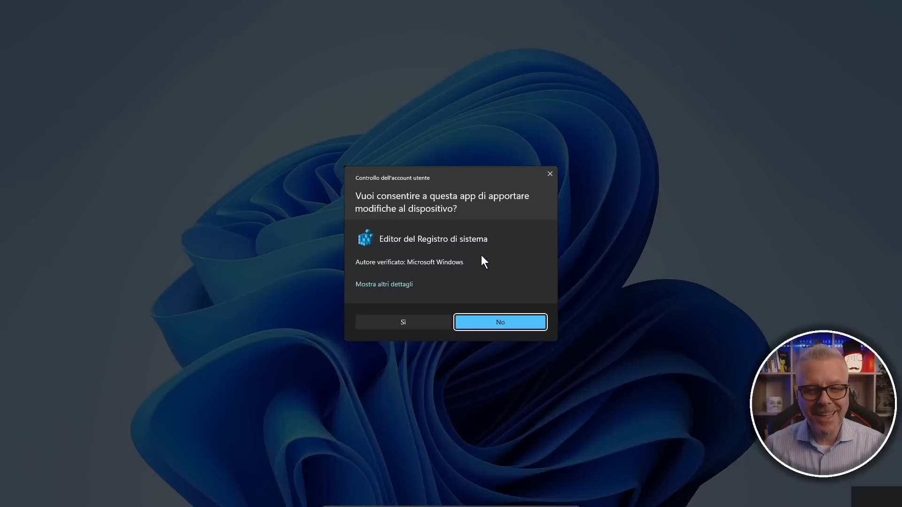
pyautogui.click(400, 325)
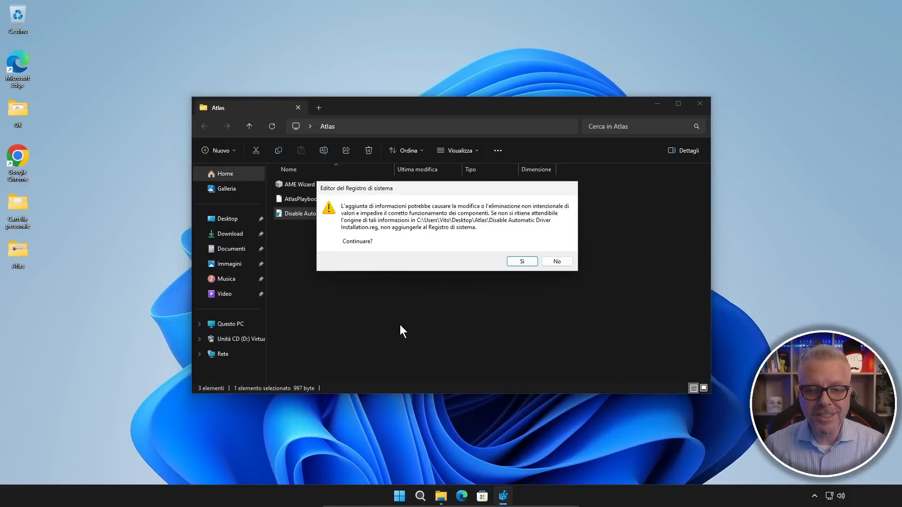
pyautogui.click(519, 260)
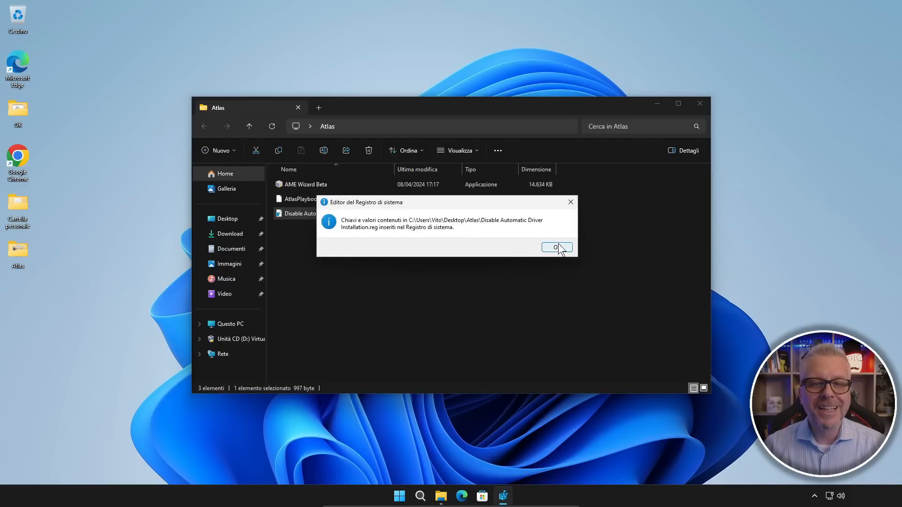
pyautogui.click(558, 247)
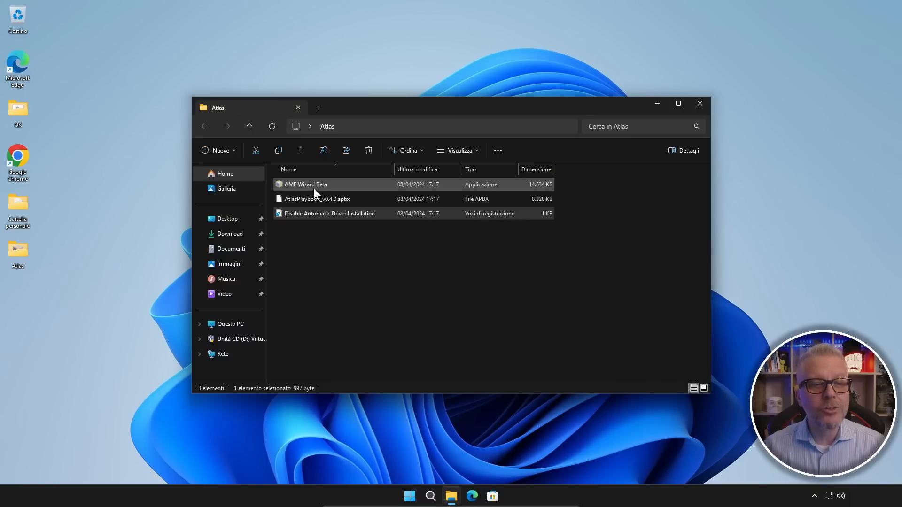
# - Launch AME Wizard Beta from the Atlas folder and allow it to make changes to the device
pyautogui.moveTo(287, 183)
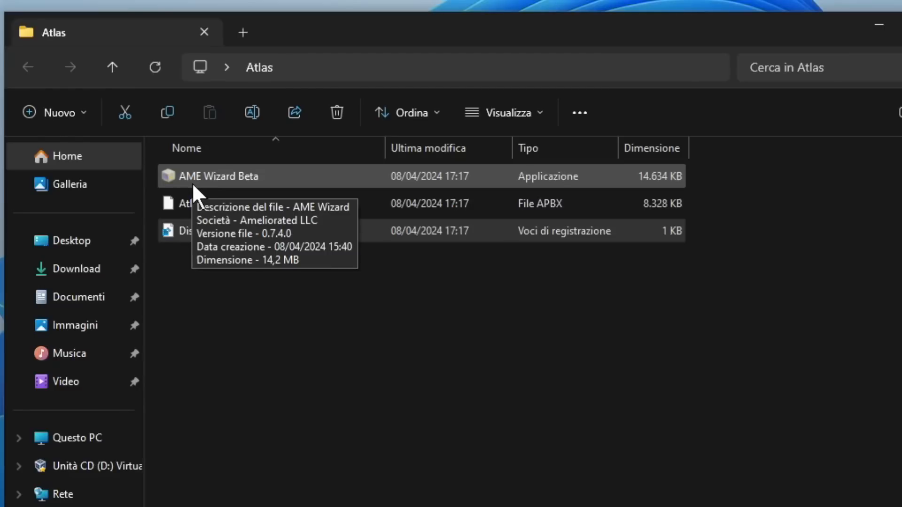
pyautogui.doubleClick(230, 181)
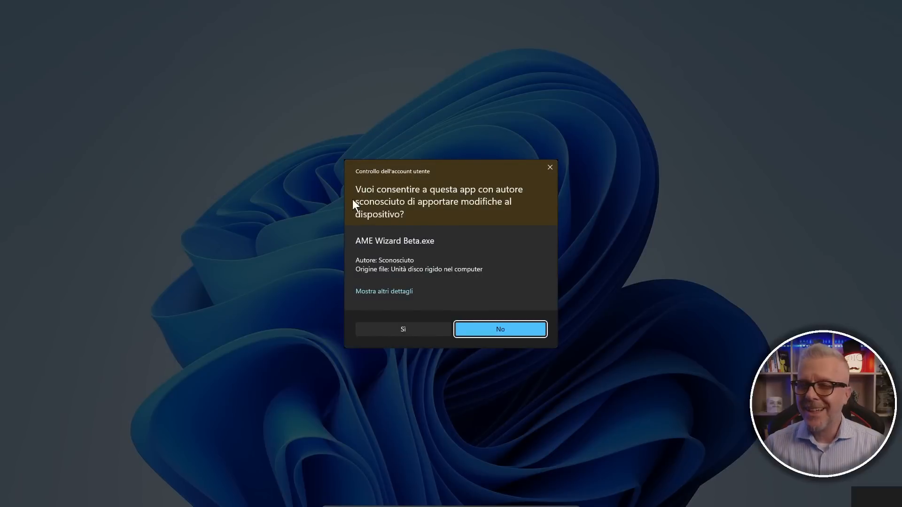
pyautogui.click(405, 327)
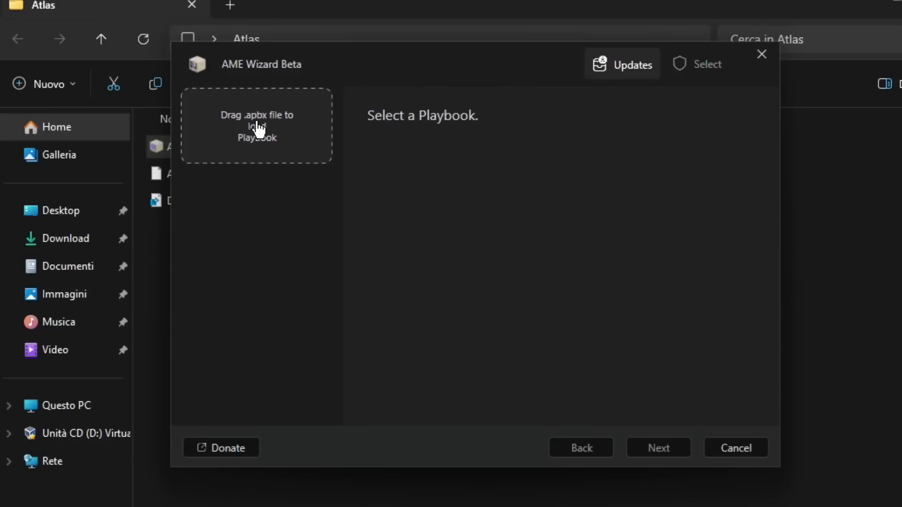
# - Load AtlasPlaybook_v0.4.0.apbx from the desktop Atlas folder as the wizard's playbook
pyautogui.click(257, 127)
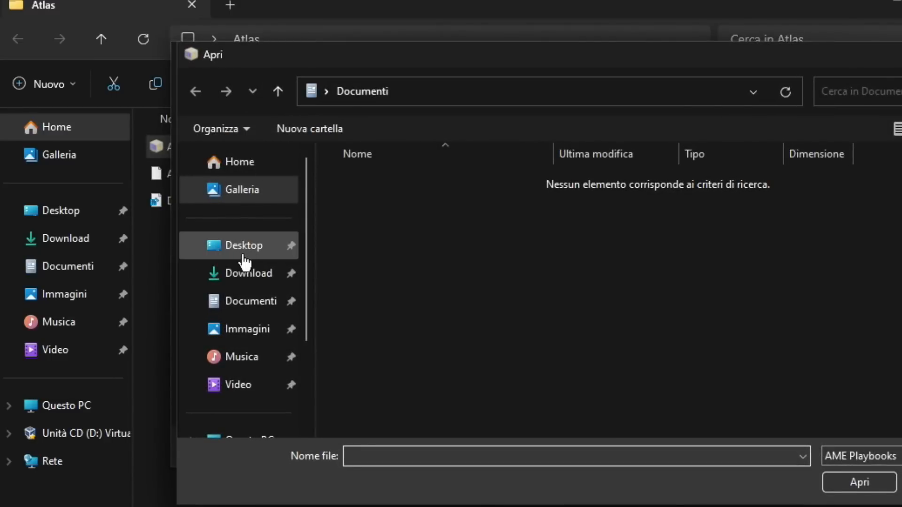
pyautogui.click(245, 249)
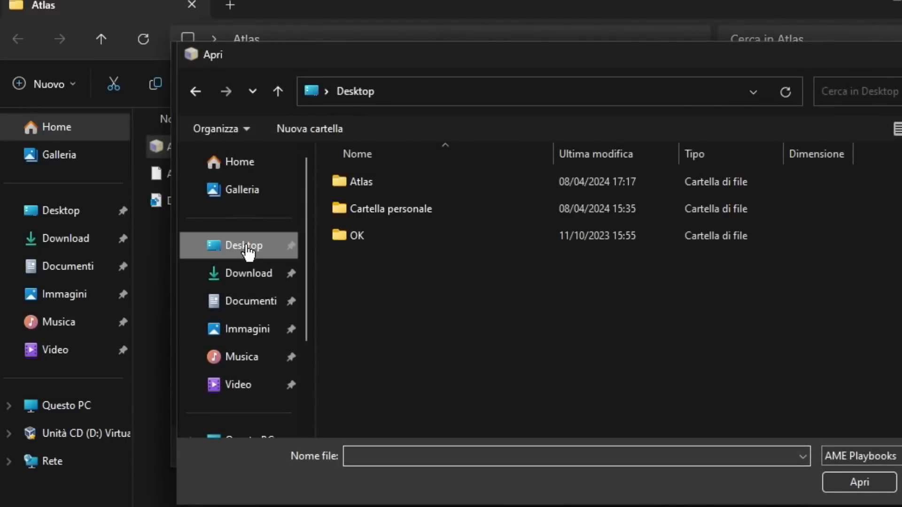
pyautogui.doubleClick(362, 178)
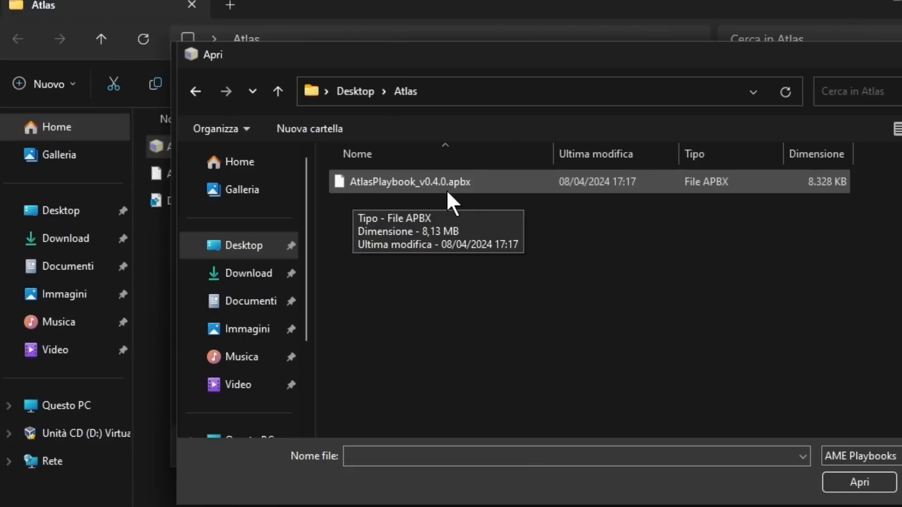
pyautogui.click(489, 181)
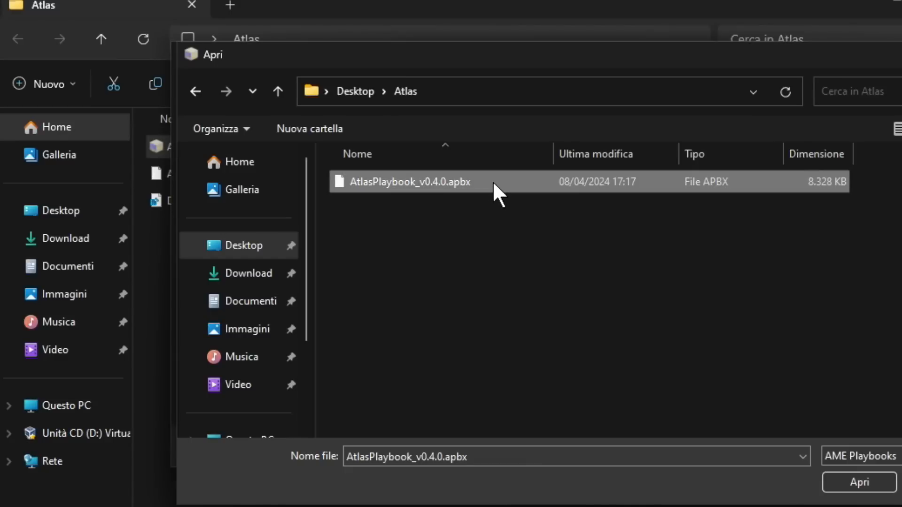
pyautogui.click(868, 474)
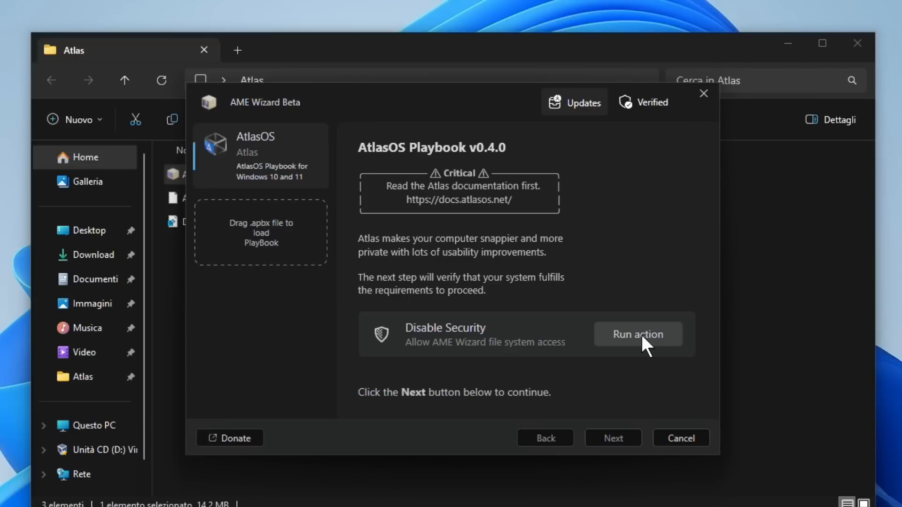
# - Run the wizard's Disable Security action, open Windows Security from it and turn off real-time protection, allowing the change
pyautogui.click(569, 286)
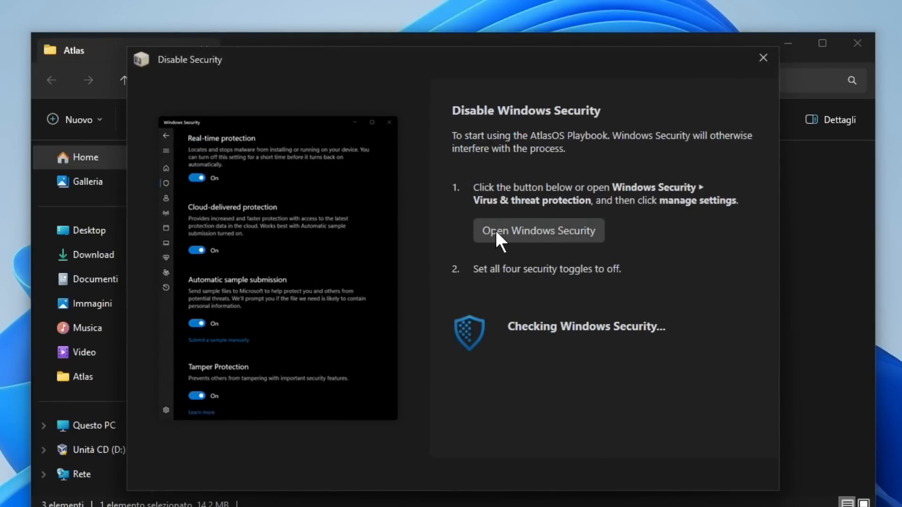
pyautogui.click(577, 231)
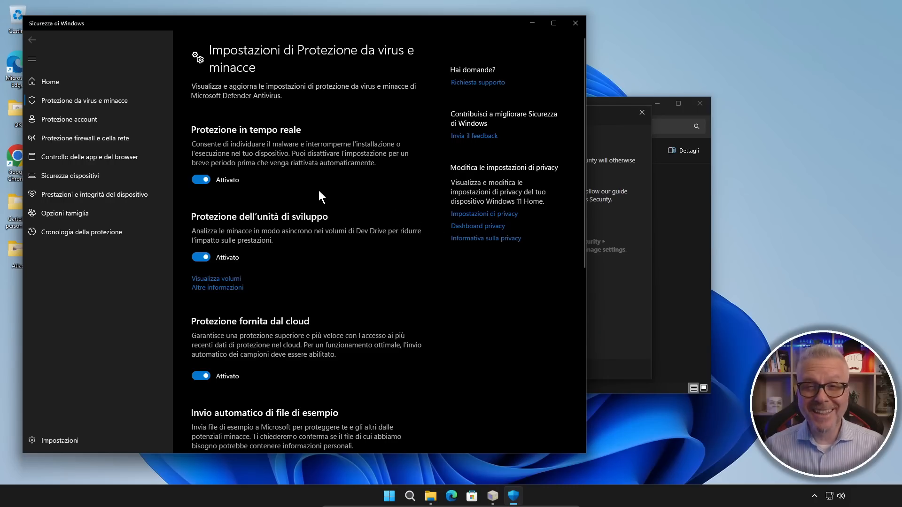
pyautogui.click(200, 179)
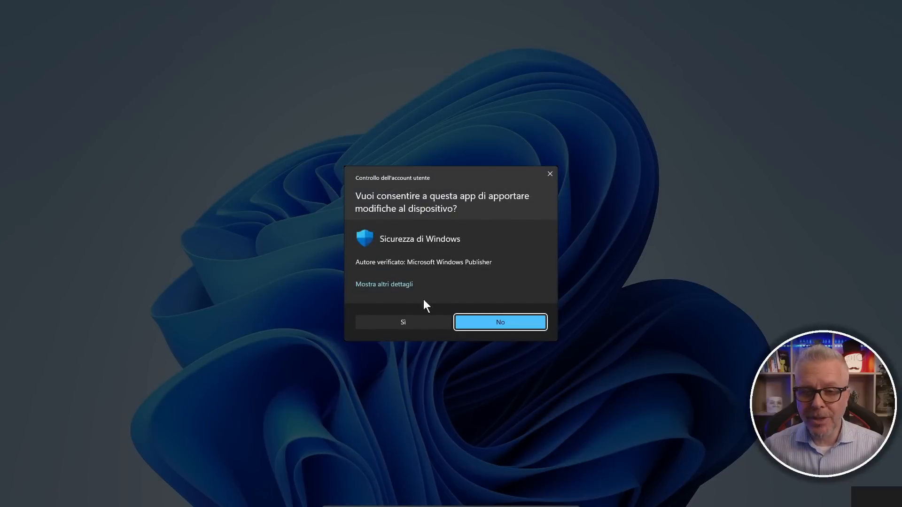
pyautogui.click(404, 324)
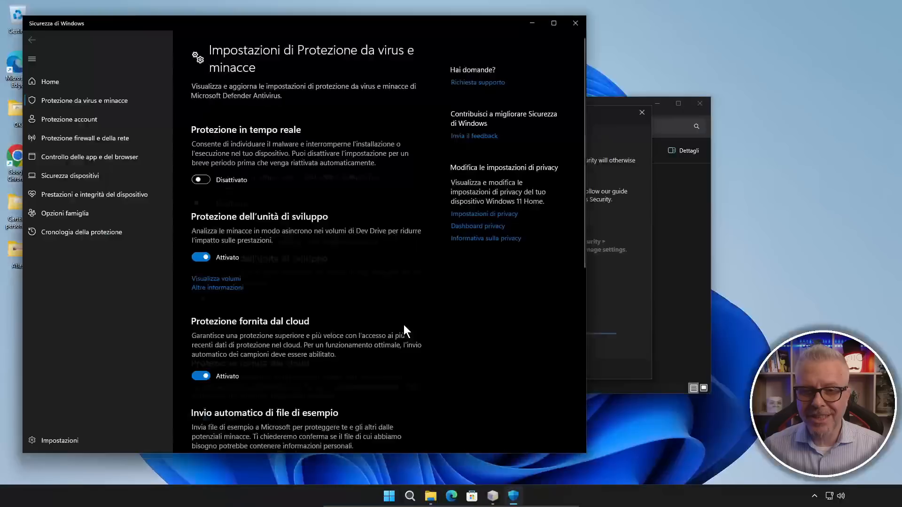
# - Turn off cloud-delivered protection, automatic sample submission and tamper protection in Windows Security
pyautogui.scroll(-3, 269, 196)
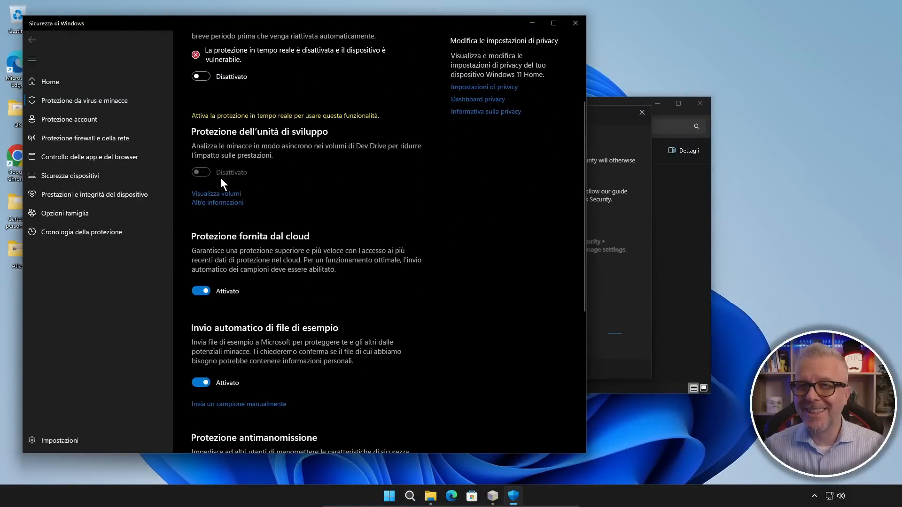
pyautogui.scroll(-3, 218, 179)
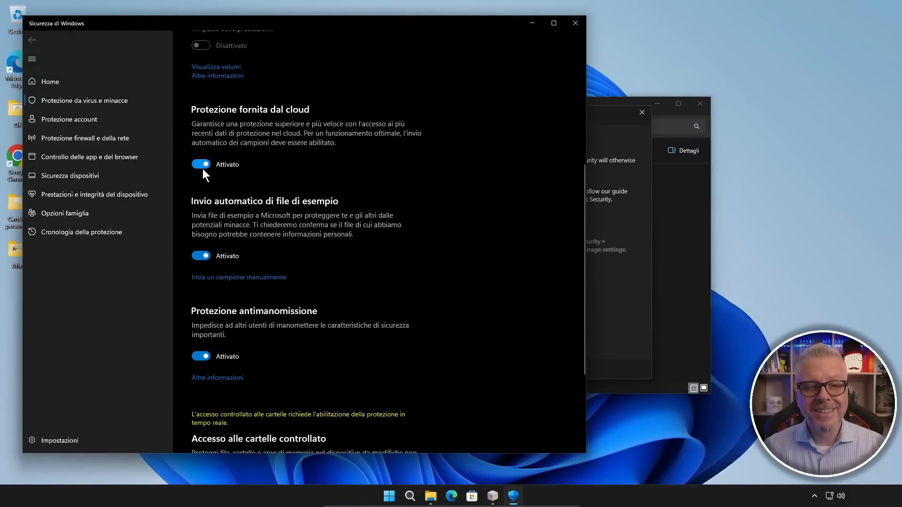
pyautogui.click(201, 164)
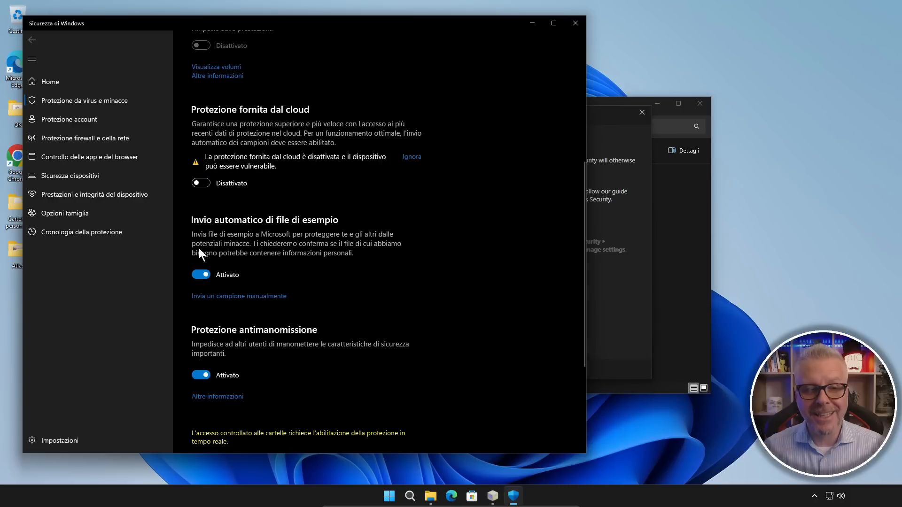
pyautogui.click(201, 277)
pyautogui.click(197, 394)
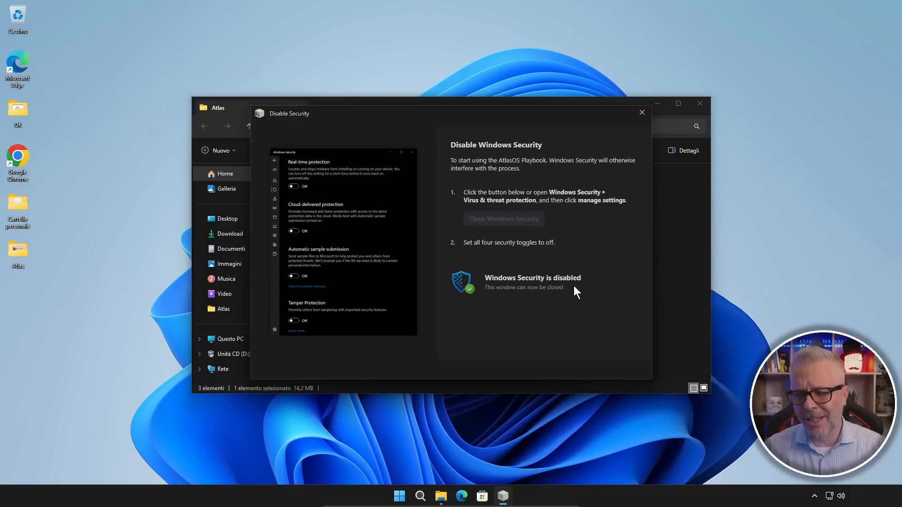
# - Close the Disable Security window, continue past the requirements check and agree to the AME Wizard license agreements
pyautogui.click(642, 115)
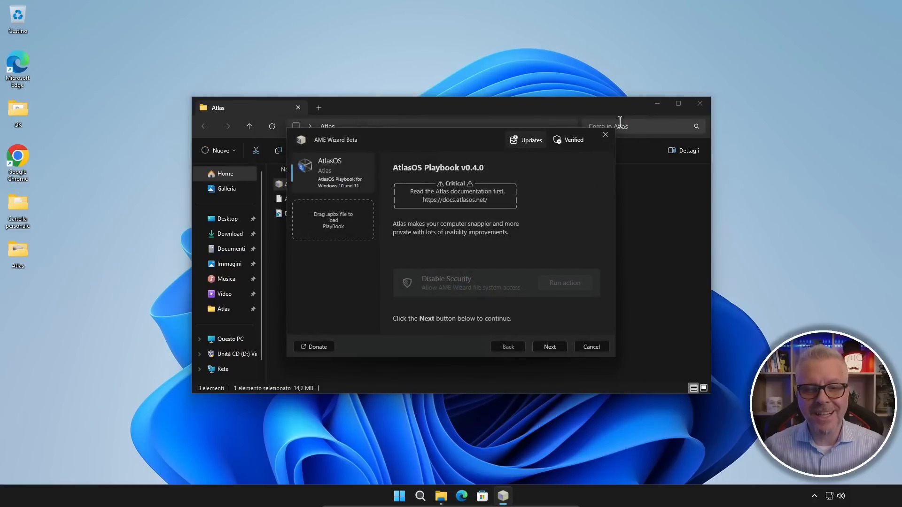
pyautogui.click(553, 346)
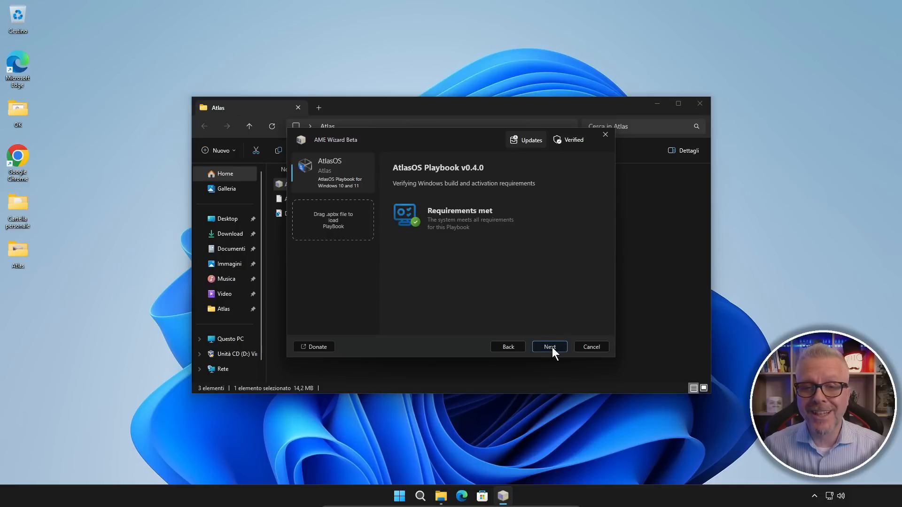
pyautogui.click(551, 348)
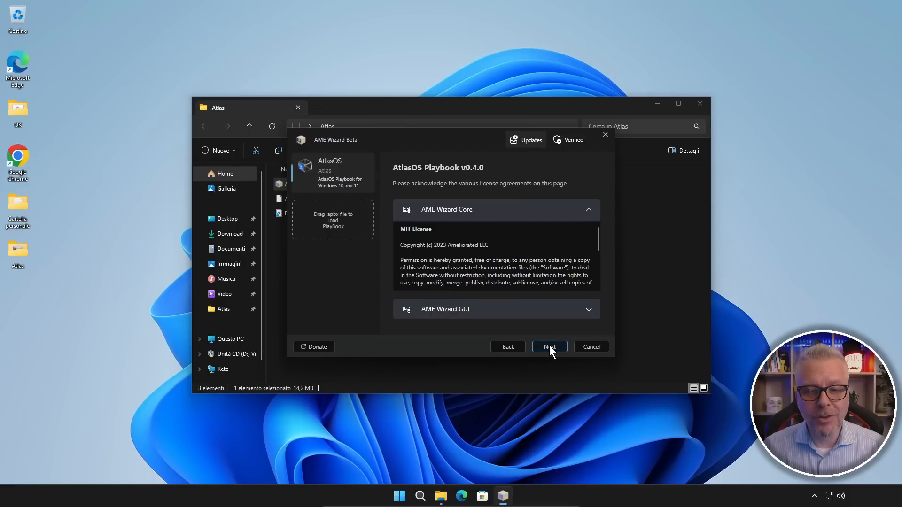
pyautogui.click(549, 348)
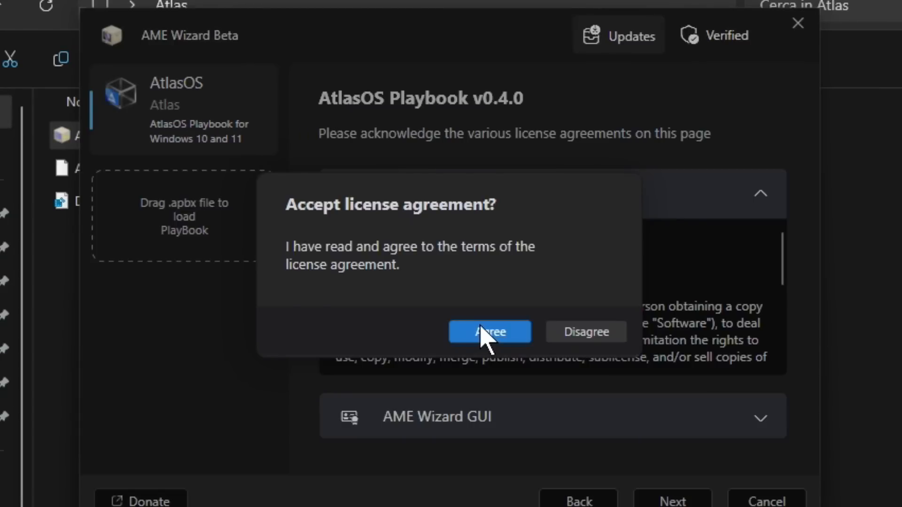
pyautogui.click(488, 332)
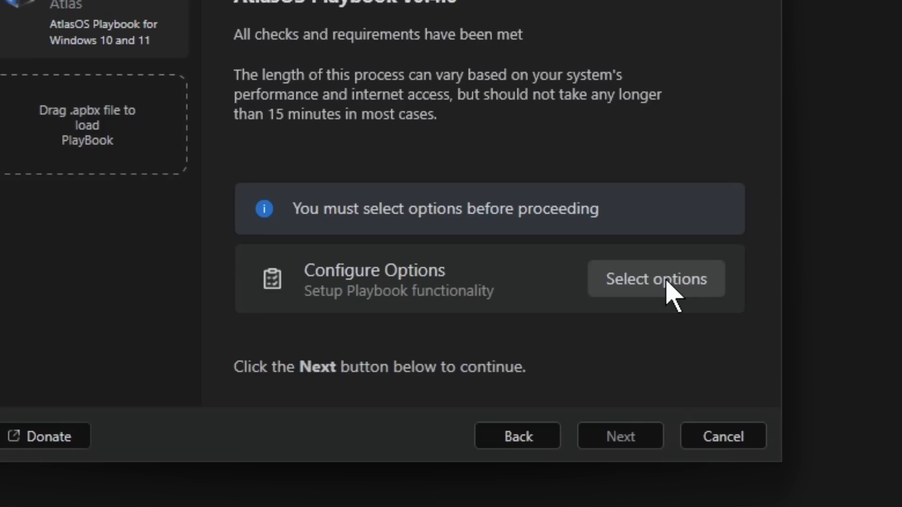
# - Configure the playbook options to enable Defender, keep default Windows mitigations and disable core isolation
pyautogui.click(666, 281)
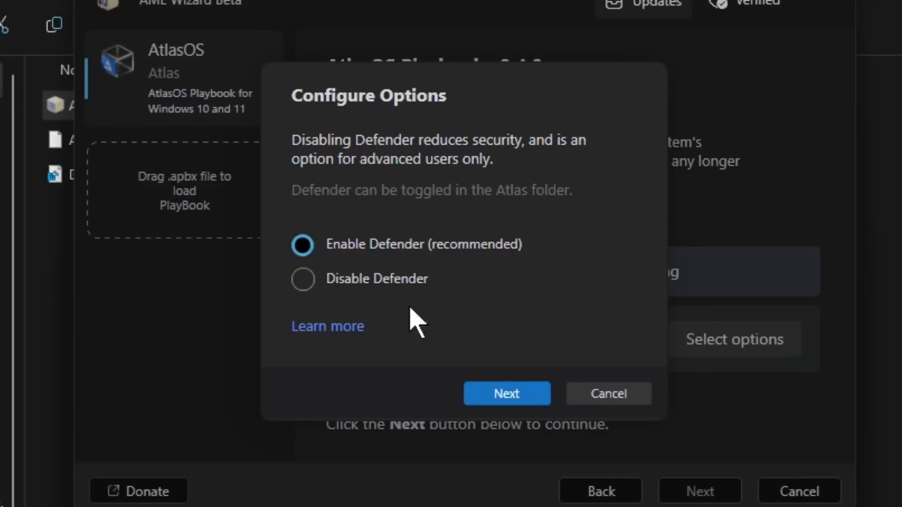
pyautogui.click(515, 390)
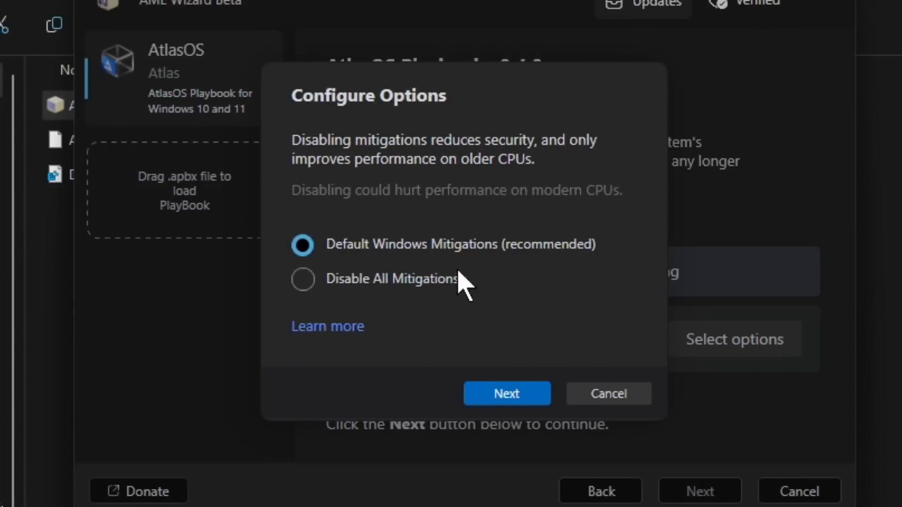
pyautogui.click(521, 397)
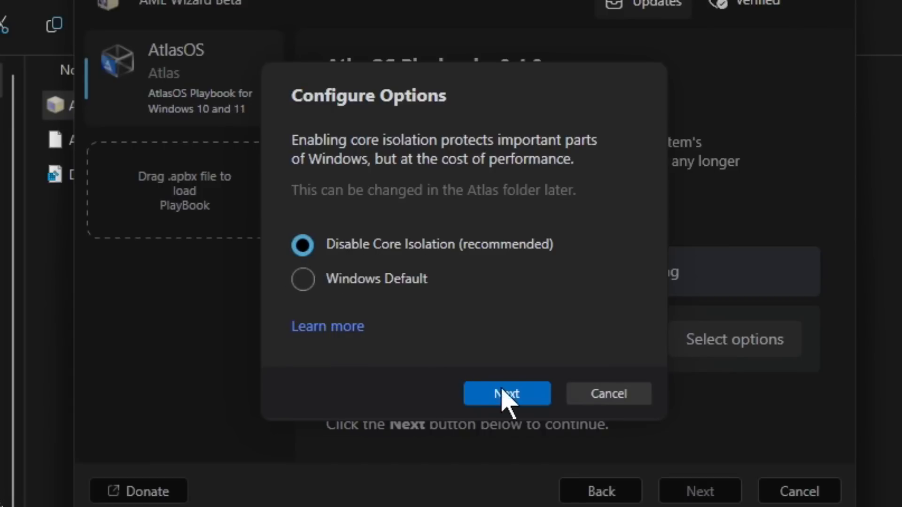
pyautogui.click(517, 396)
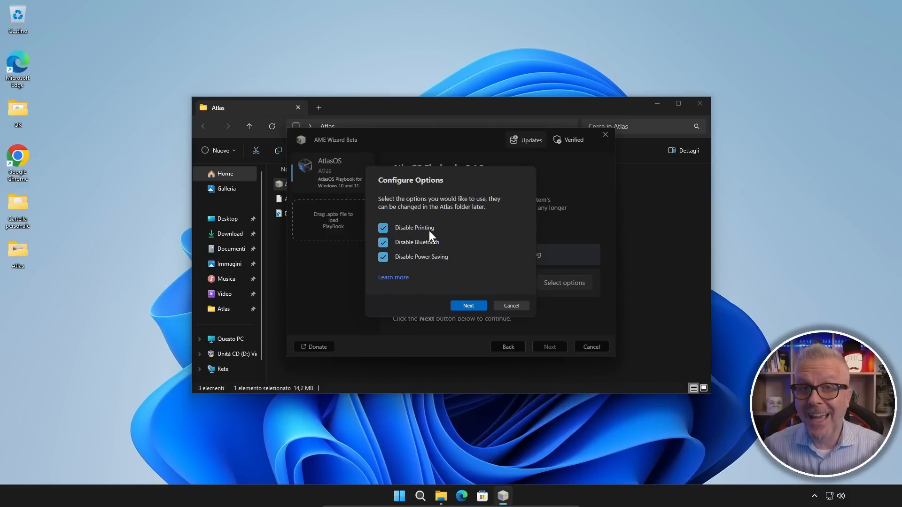
# - Choose to disable printing, Bluetooth, power saving, hibernation and automatic updates, and to remove the Snipping Tool app
pyautogui.click(383, 229)
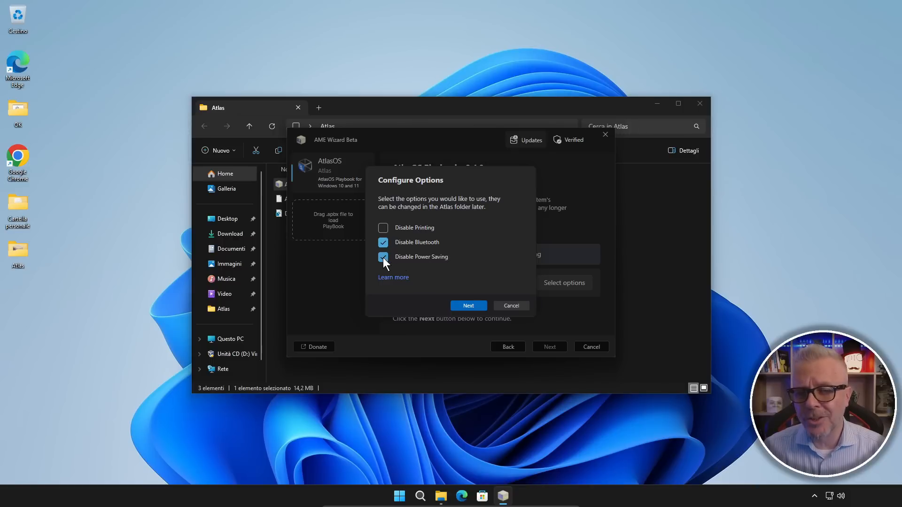
pyautogui.click(383, 227)
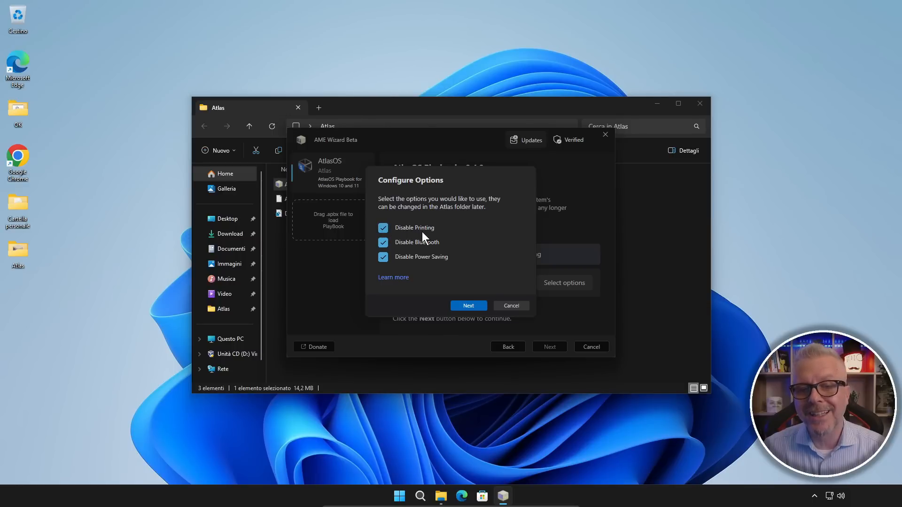
pyautogui.click(472, 305)
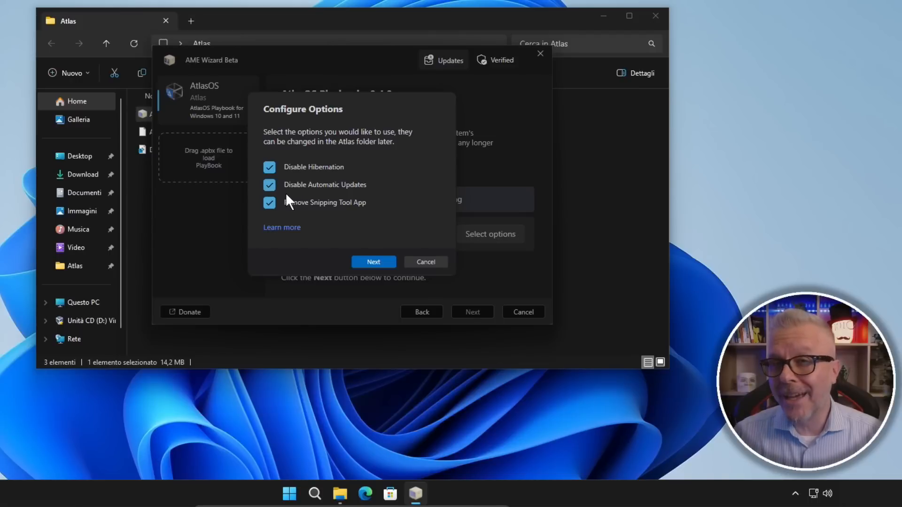
pyautogui.click(267, 184)
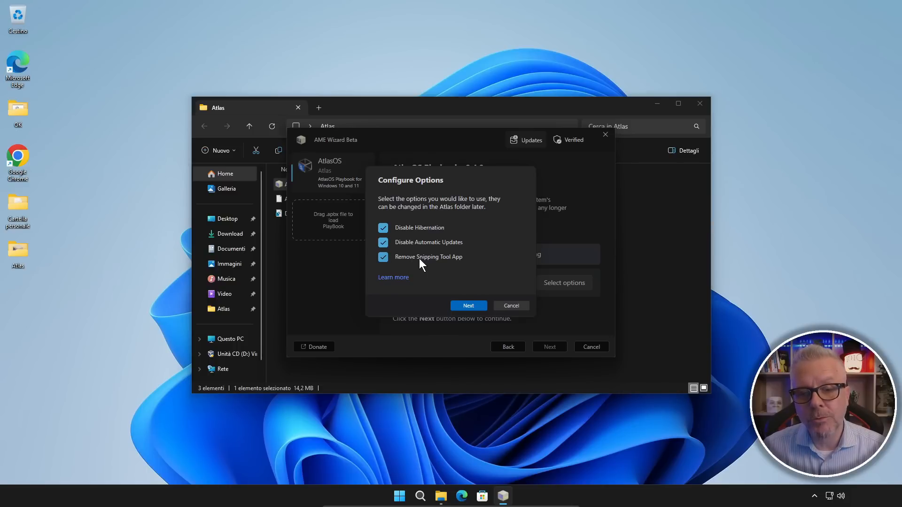
pyautogui.click(475, 304)
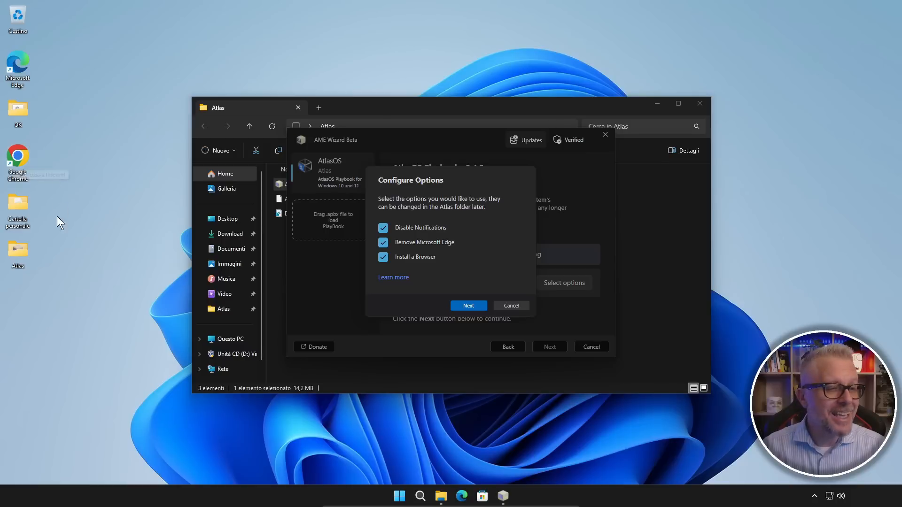
# - Examine the contents of the Cartella personale folder on the desktop and close it
pyautogui.doubleClick(15, 204)
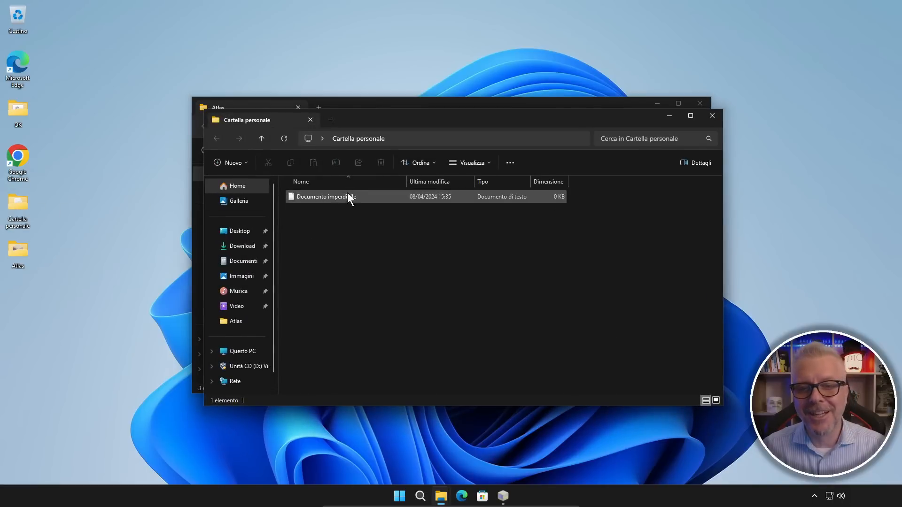
pyautogui.click(712, 115)
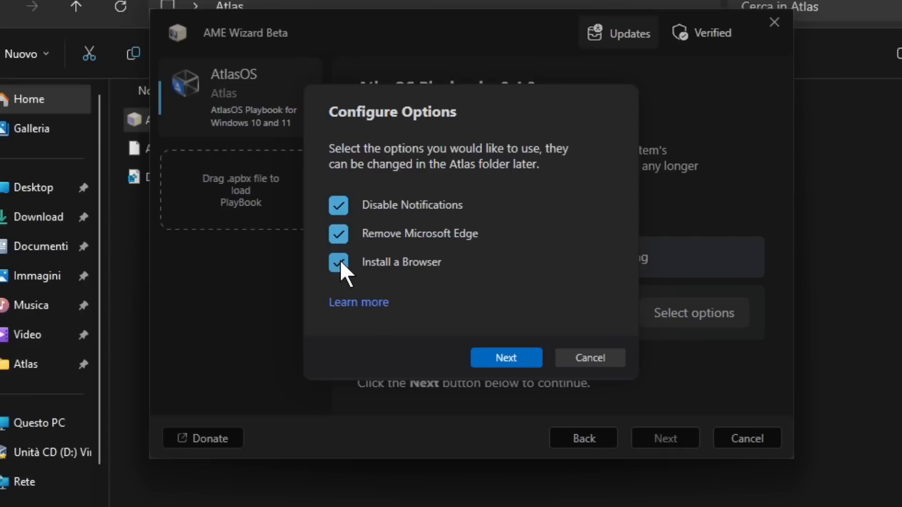
# - Choose to disable notifications and remove Microsoft Edge without installing a browser, and start applying the AtlasOS playbook
pyautogui.click(339, 261)
pyautogui.click(518, 359)
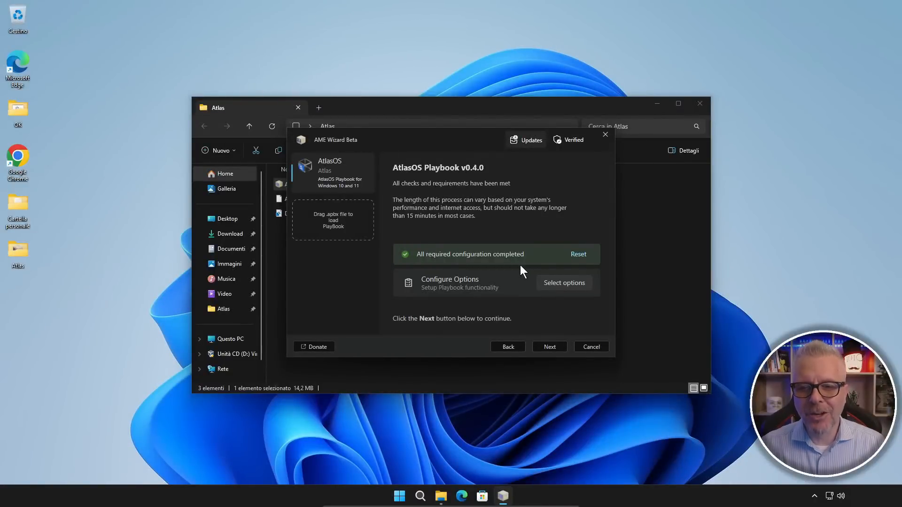
pyautogui.click(553, 347)
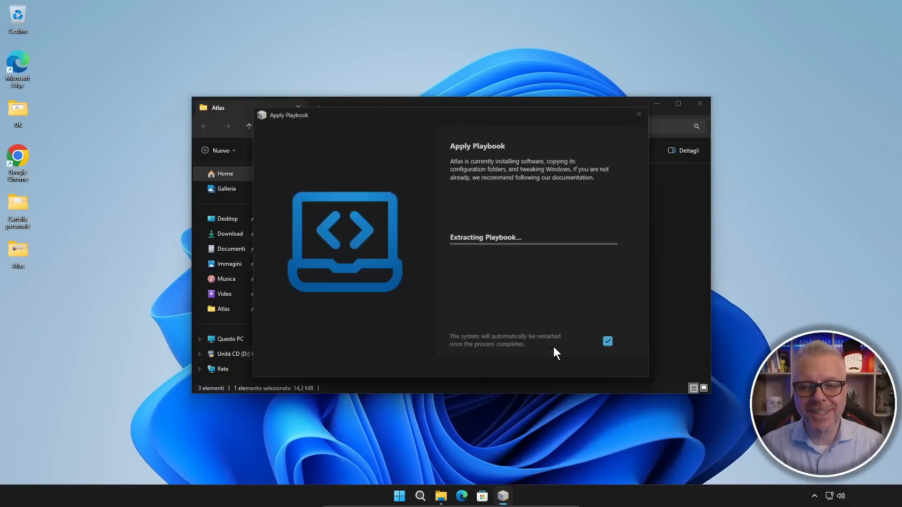